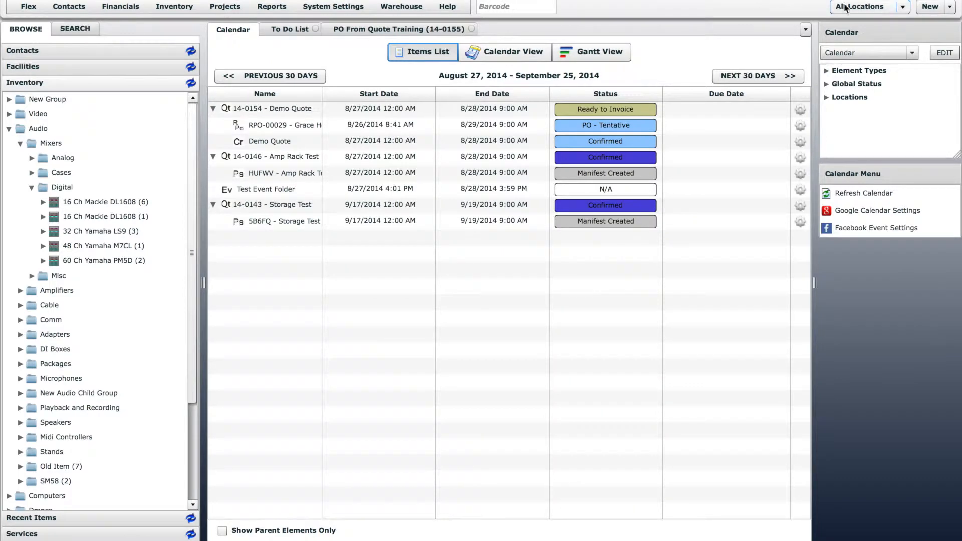
# Create a new purchase PO and name it "LS9 - 32 Purchase".
pyautogui.click(937, 8)
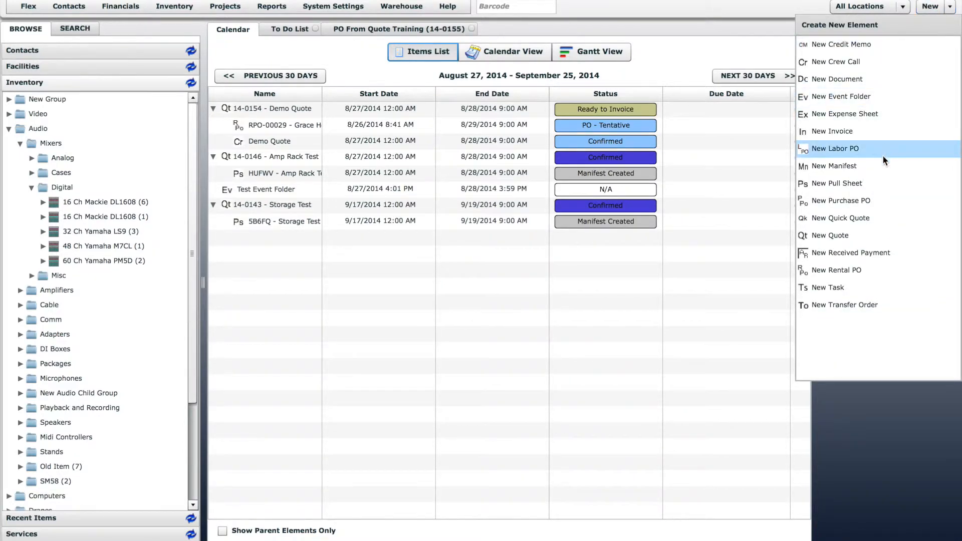
pyautogui.click(876, 204)
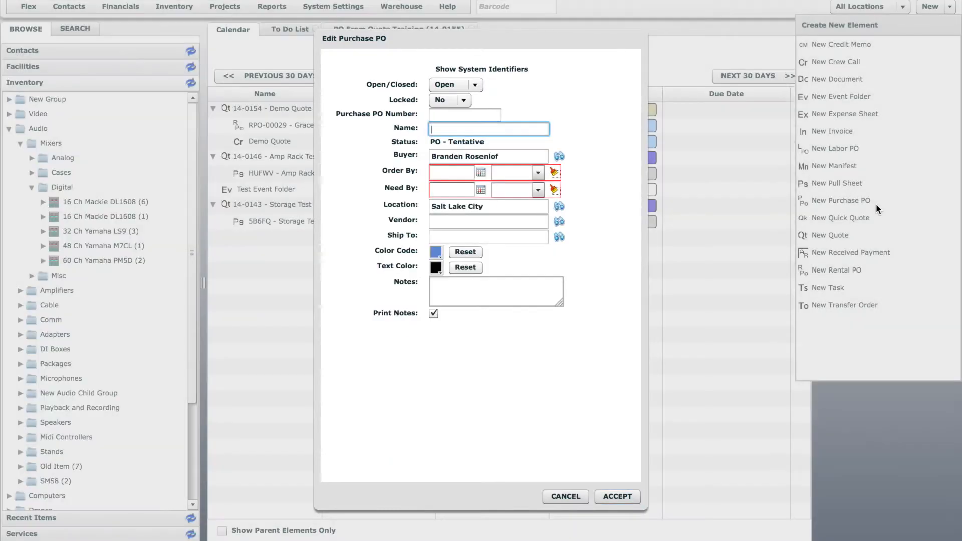
pyautogui.click(523, 128)
pyautogui.write('LS9 - 32')
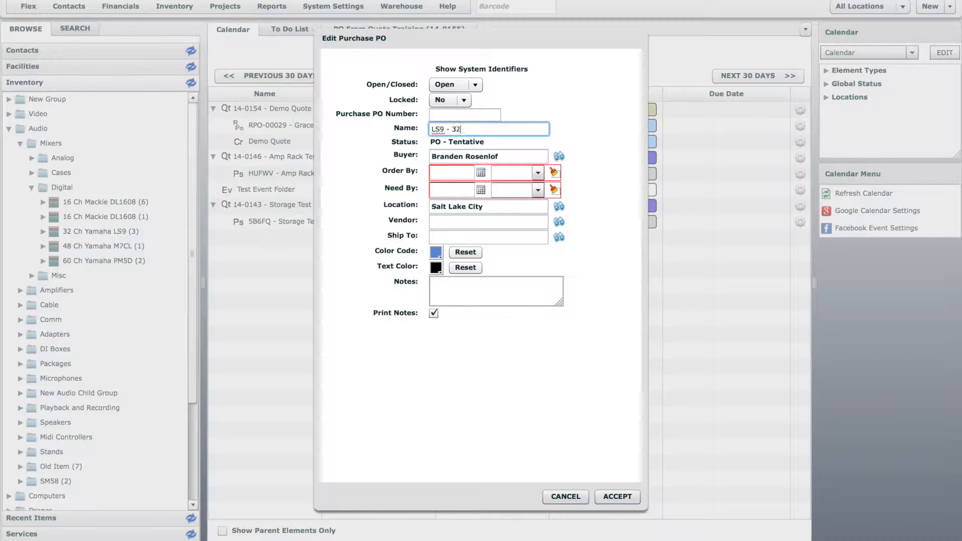
pyautogui.write(' Purchase')
# Set the PO's Order By to 08/28/2014 at 8:00 AM and its Need By to 08/29/2014 at 8:00 AM.
pyautogui.click(480, 173)
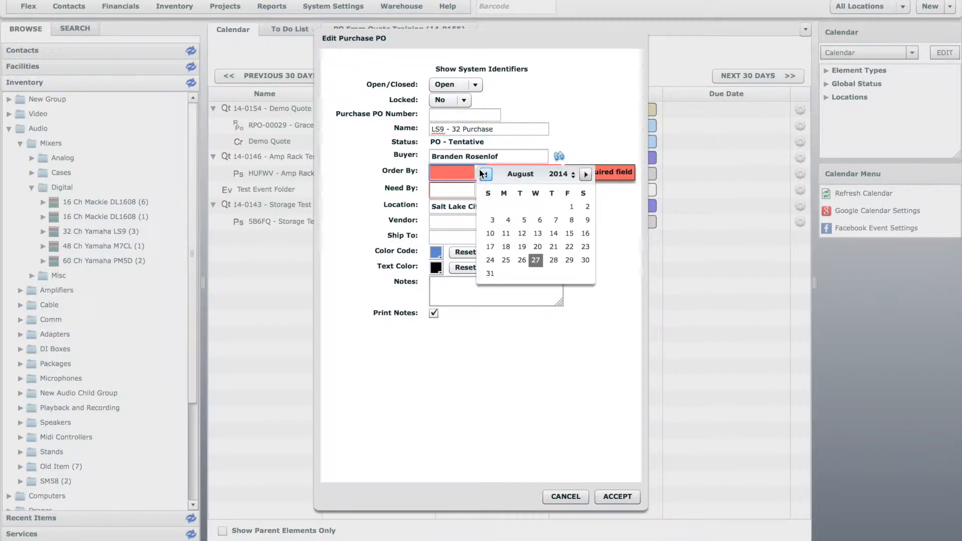
pyautogui.click(558, 262)
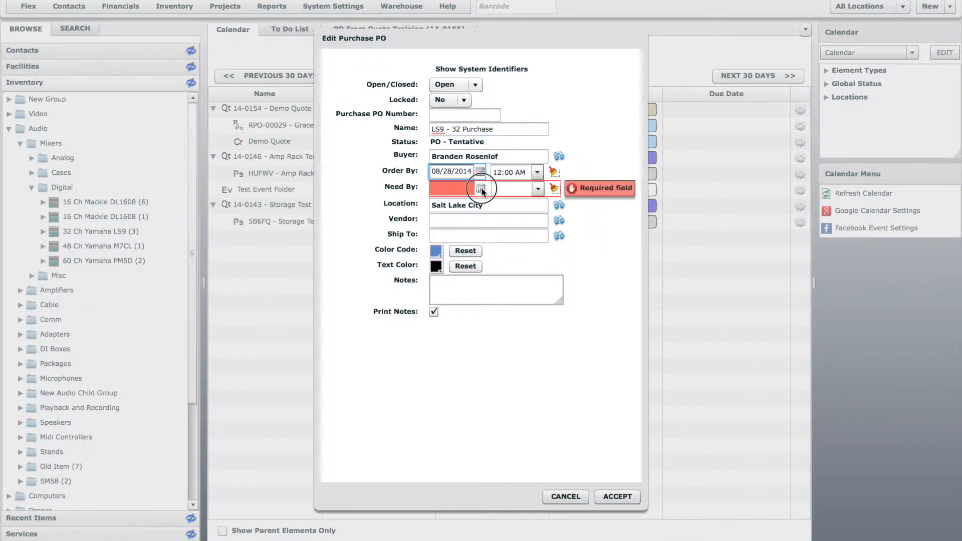
pyautogui.click(481, 189)
pyautogui.click(564, 275)
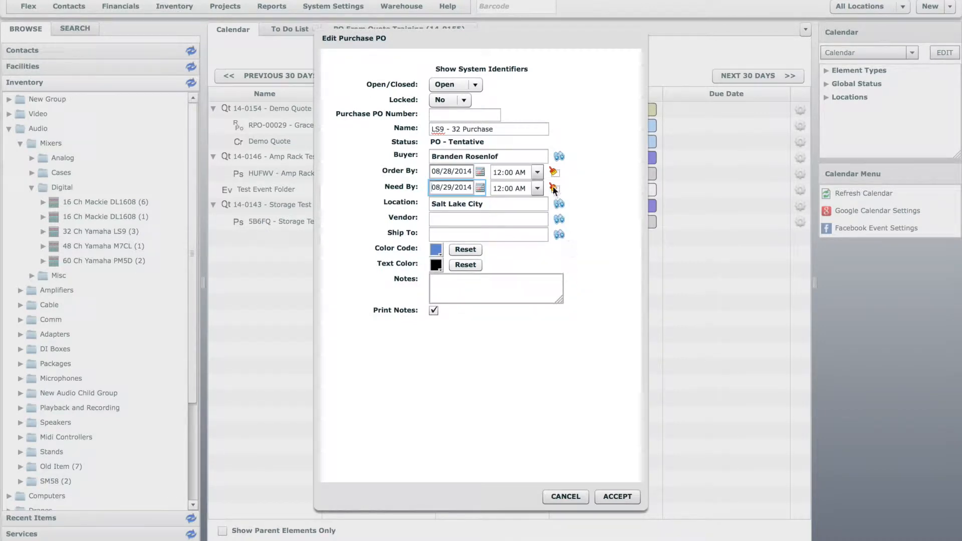
pyautogui.click(537, 172)
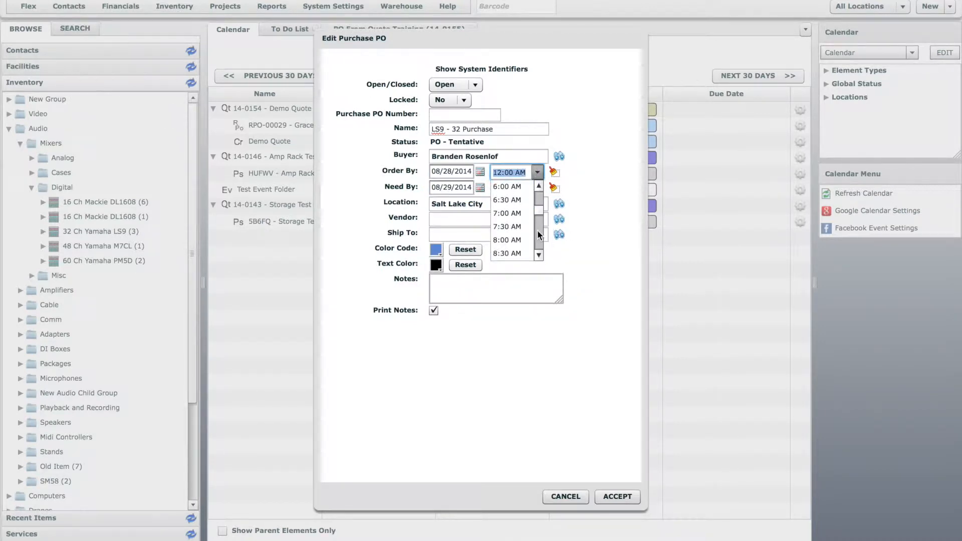
pyautogui.click(515, 240)
pyautogui.click(536, 188)
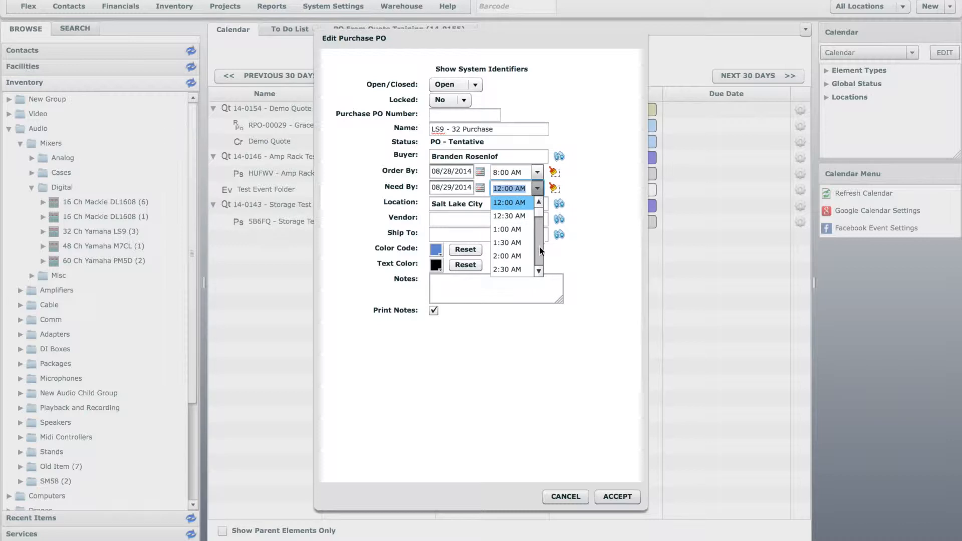
pyautogui.click(516, 255)
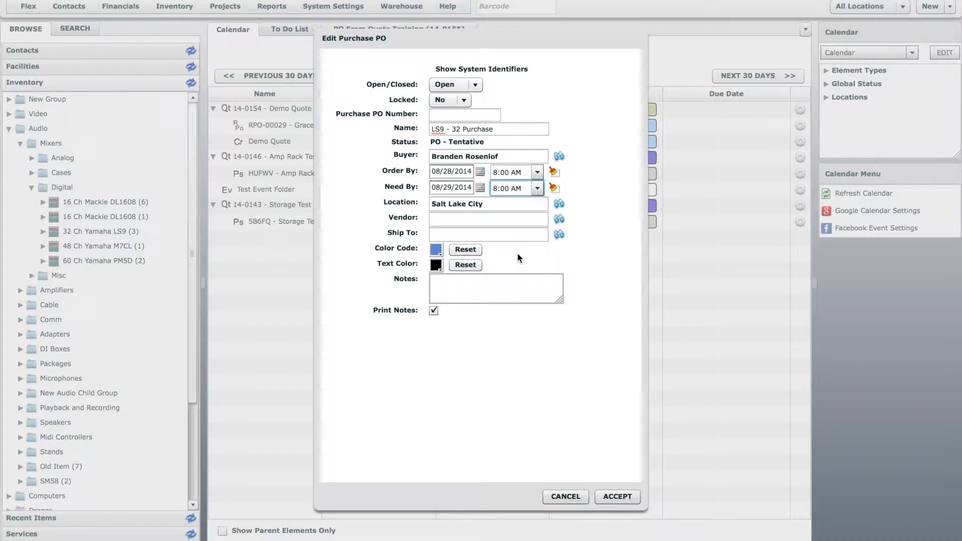
# Search vendors for "audio" and assign the individual contact at Audio Sales and Rental as the vendor.
pyautogui.click(520, 220)
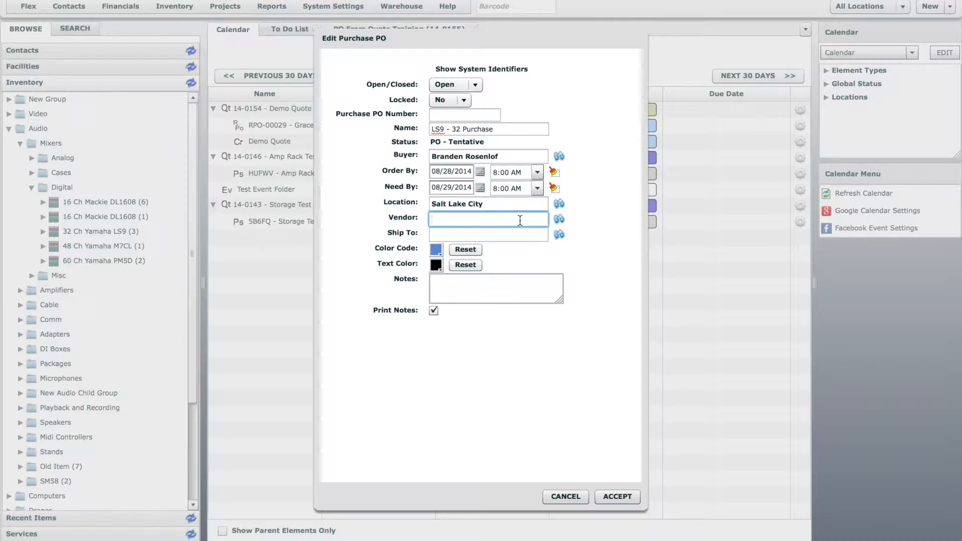
pyautogui.write('audio')
pyautogui.moveTo(541, 253)
pyautogui.mouseDown()
pyautogui.moveTo(541, 311)
pyautogui.moveTo(544, 244)
pyautogui.mouseUp()
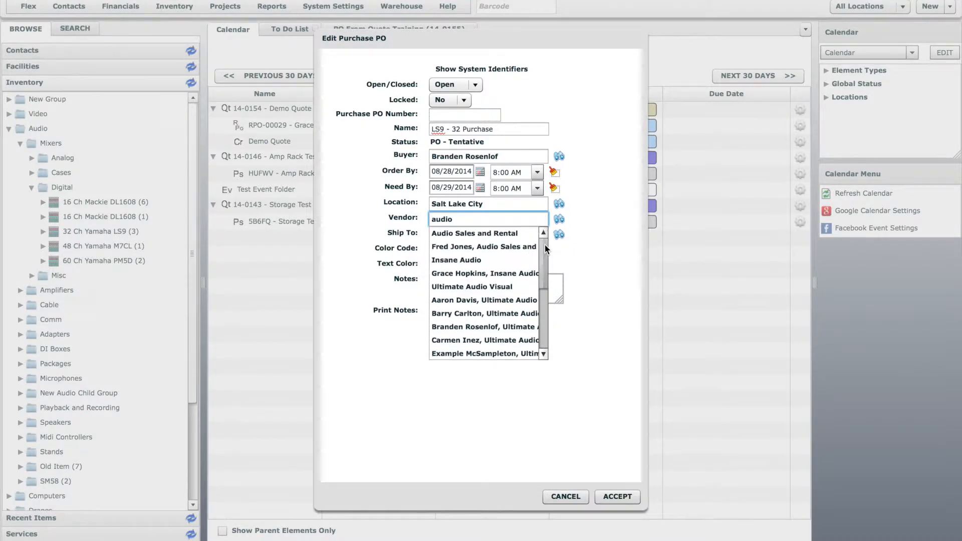
pyautogui.click(500, 245)
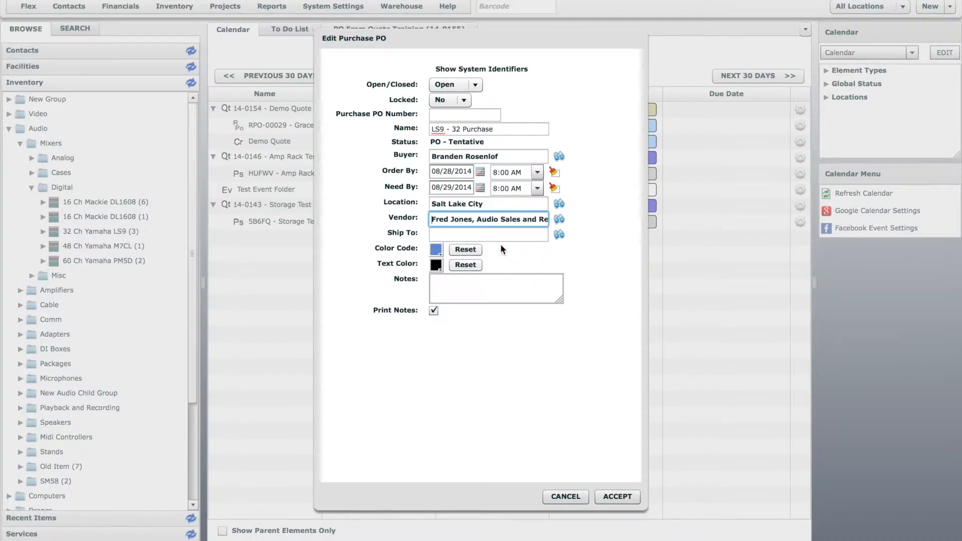
# Find the Flex Rental Solutions organization with "flex", set it as the Ship To contact, and accept the purchase PO.
pyautogui.click(559, 235)
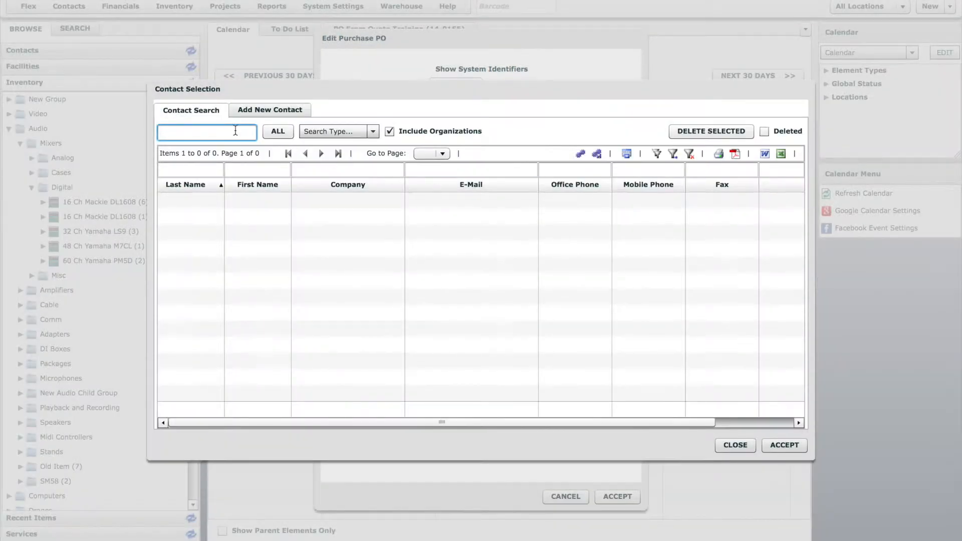
pyautogui.write('flex')
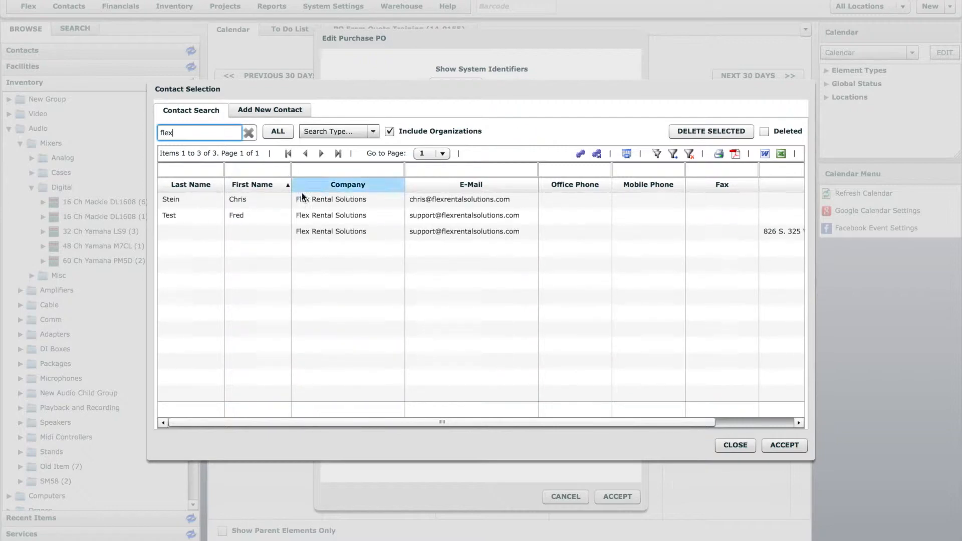
pyautogui.click(311, 231)
pyautogui.doubleClick(311, 231)
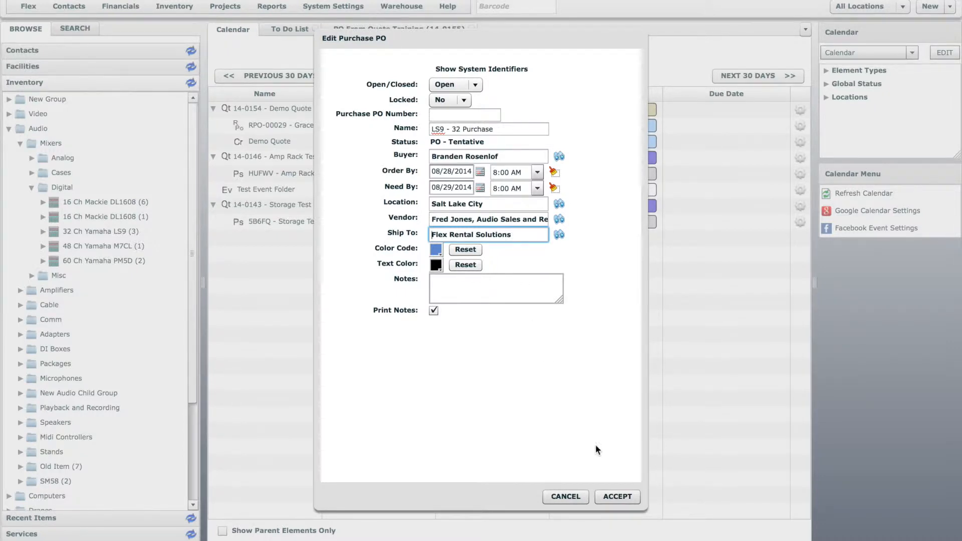
pyautogui.click(616, 496)
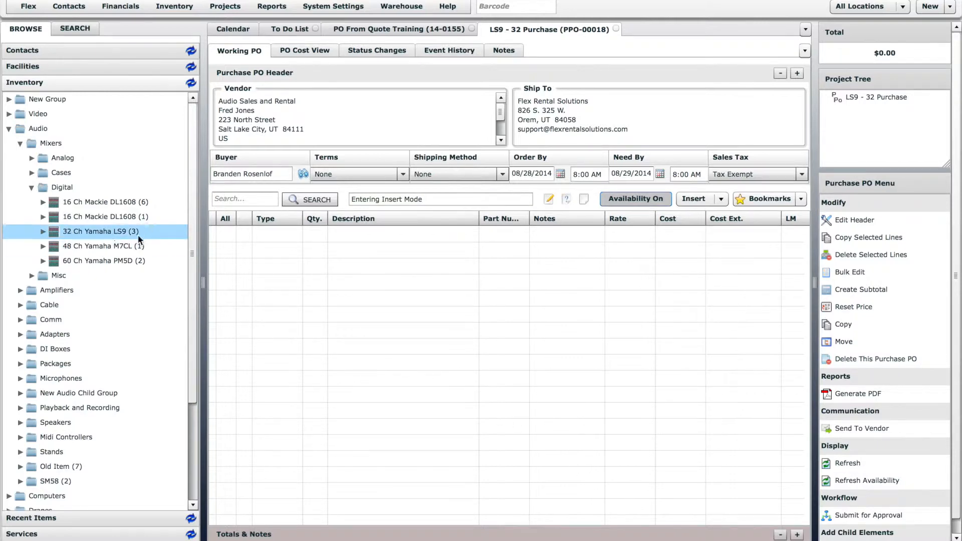
# Add one 32 Ch Yamaha LS9 from the digital mixers inventory to the purchase PO.
pyautogui.scroll(-3, 106, 231)
pyautogui.scroll(3, 106, 231)
pyautogui.moveTo(101, 233); pyautogui.dragTo(353, 271)
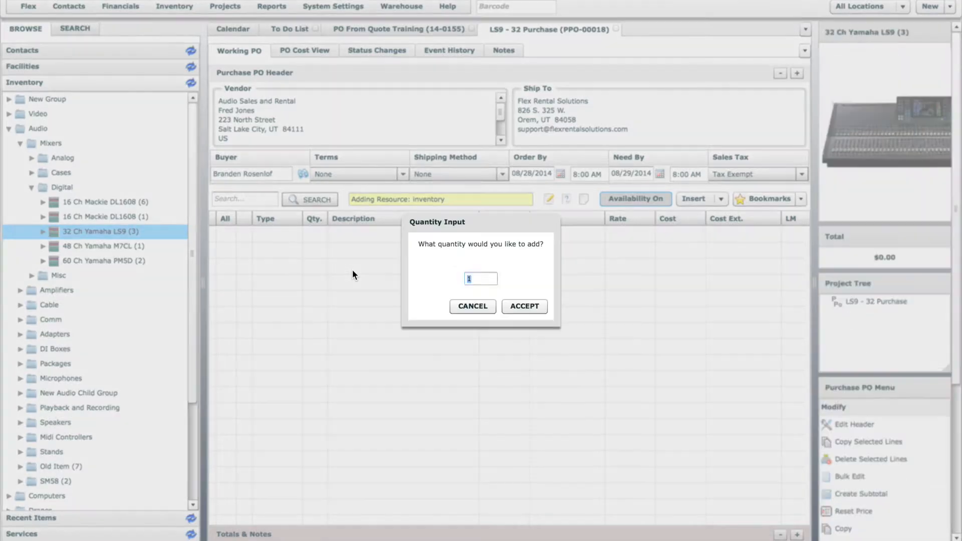
pyautogui.click(533, 308)
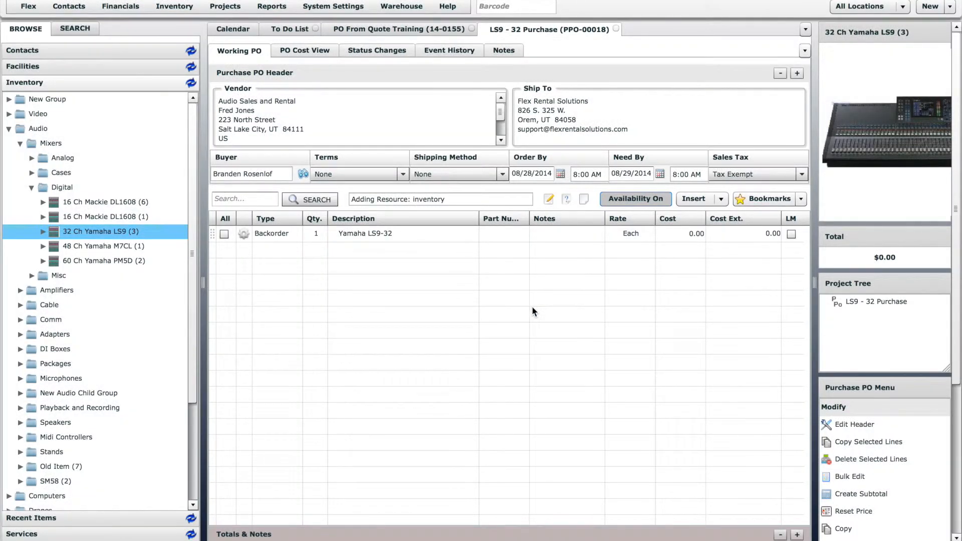
# Set the cost of the Yamaha LS9-32 line to 6500.
pyautogui.click(692, 234)
pyautogui.write('6500')
pyautogui.click(723, 274)
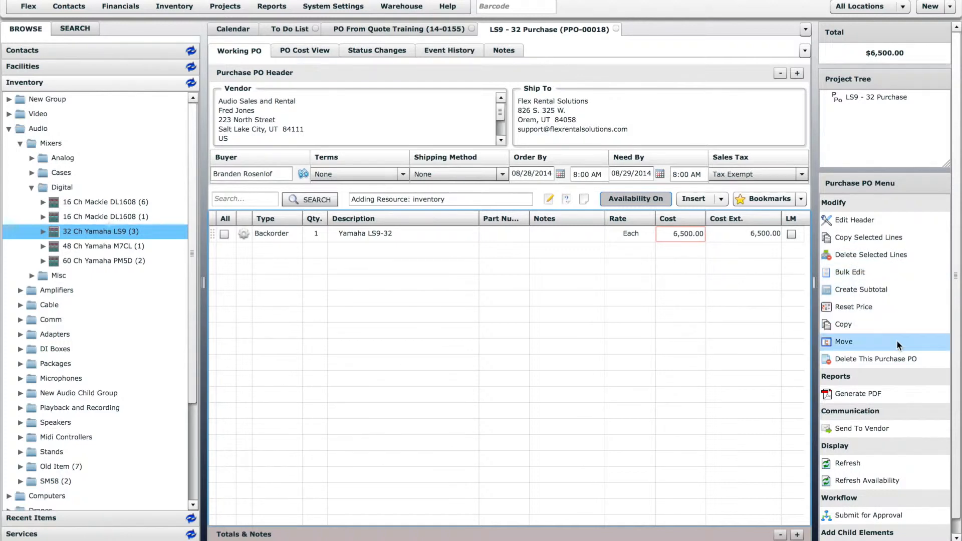
# Submit the purchase PO for approval, checking the selectable users but leaving the distribution list empty.
pyautogui.click(955, 359)
pyautogui.moveTo(956, 357); pyautogui.dragTo(957, 400)
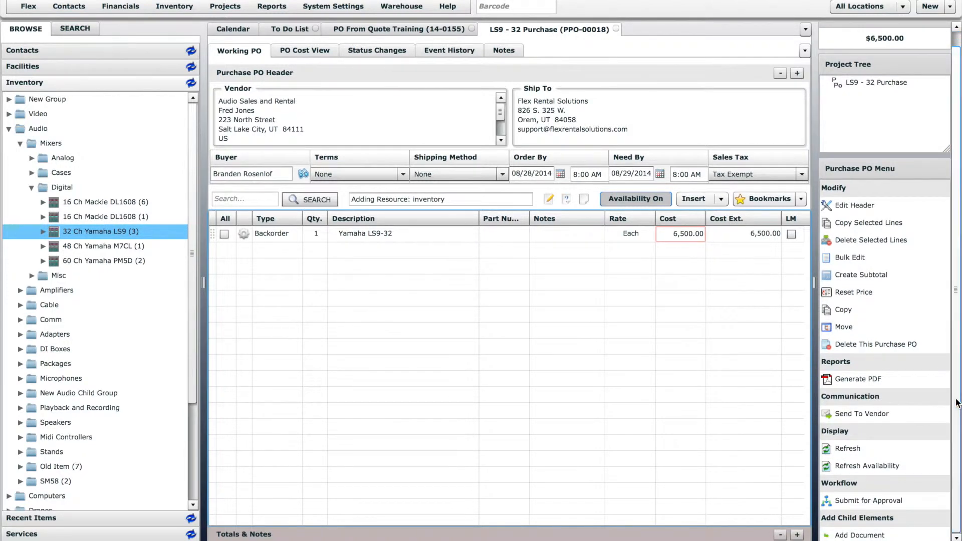
pyautogui.click(875, 497)
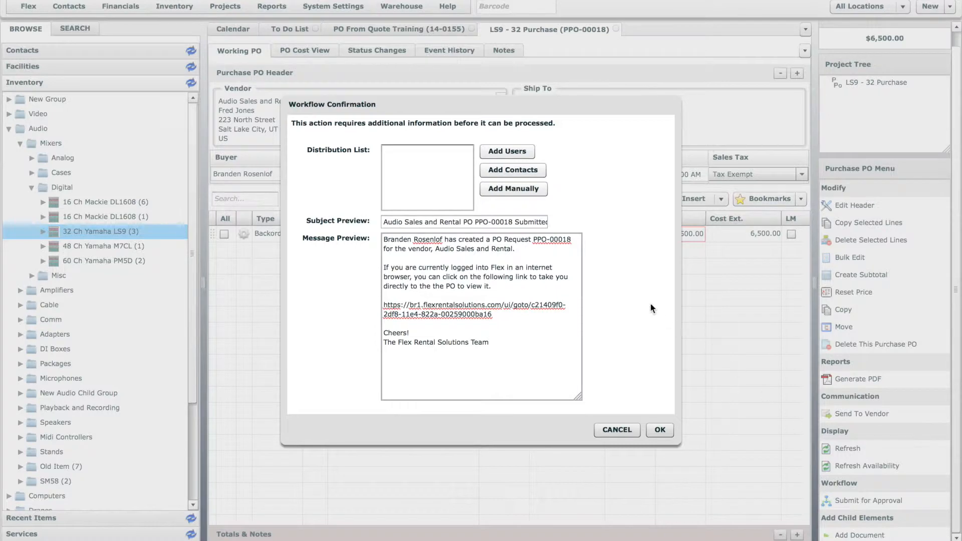
pyautogui.click(508, 151)
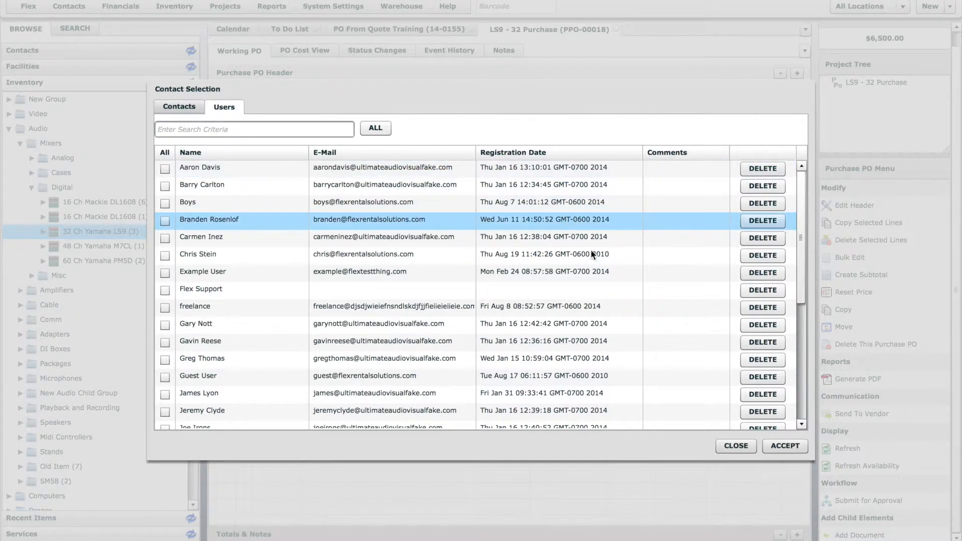
pyautogui.click(746, 448)
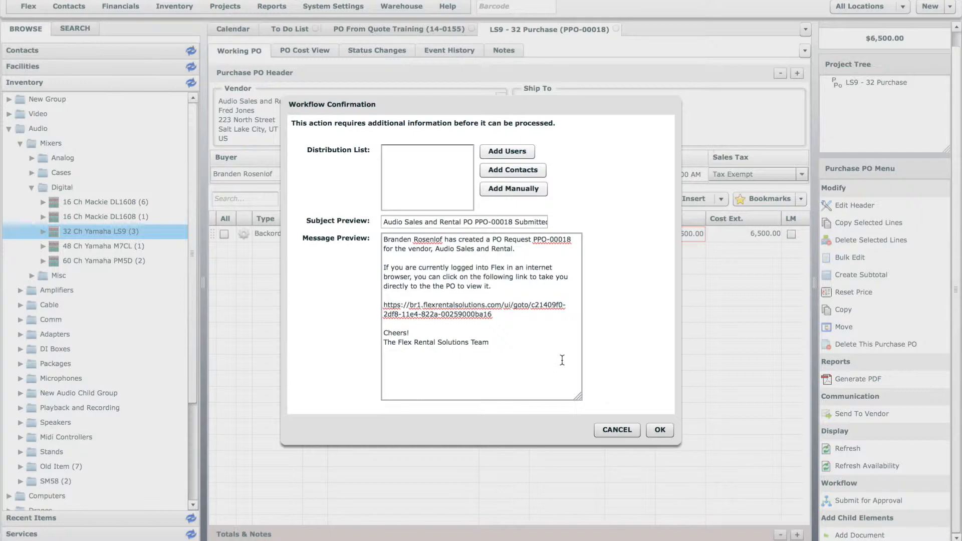
pyautogui.click(661, 429)
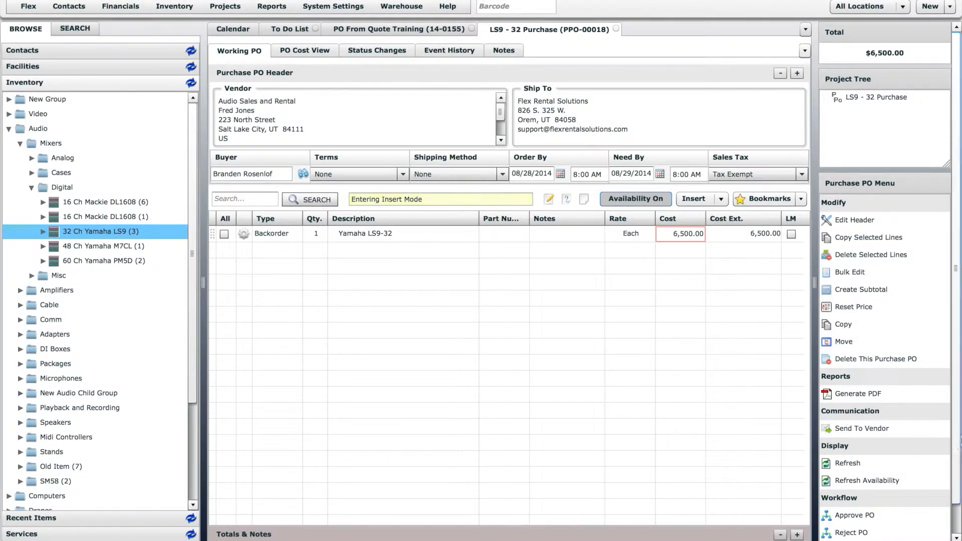
# Approve the purchase PO and preview its e-mail to the vendor without sending it.
pyautogui.scroll(-1, 951, 441)
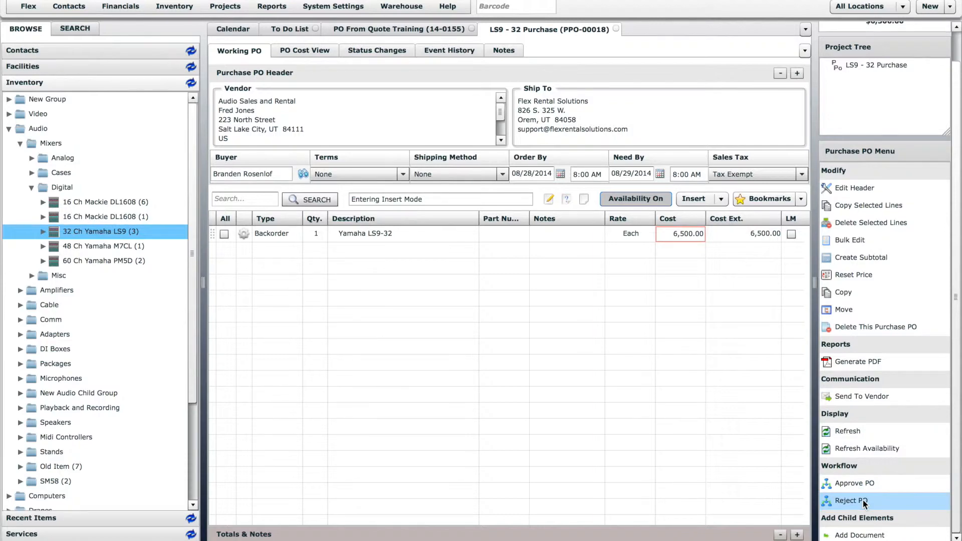
pyautogui.click(872, 482)
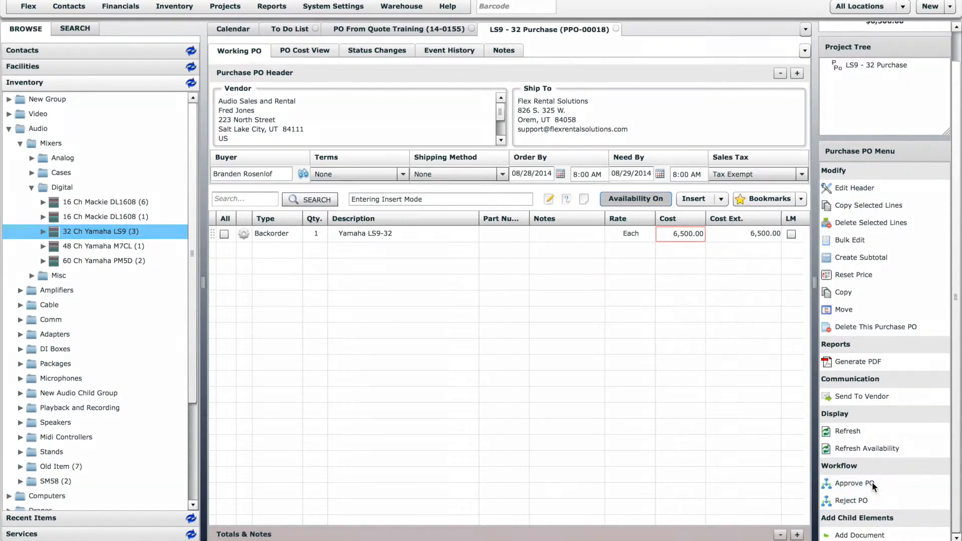
pyautogui.click(450, 294)
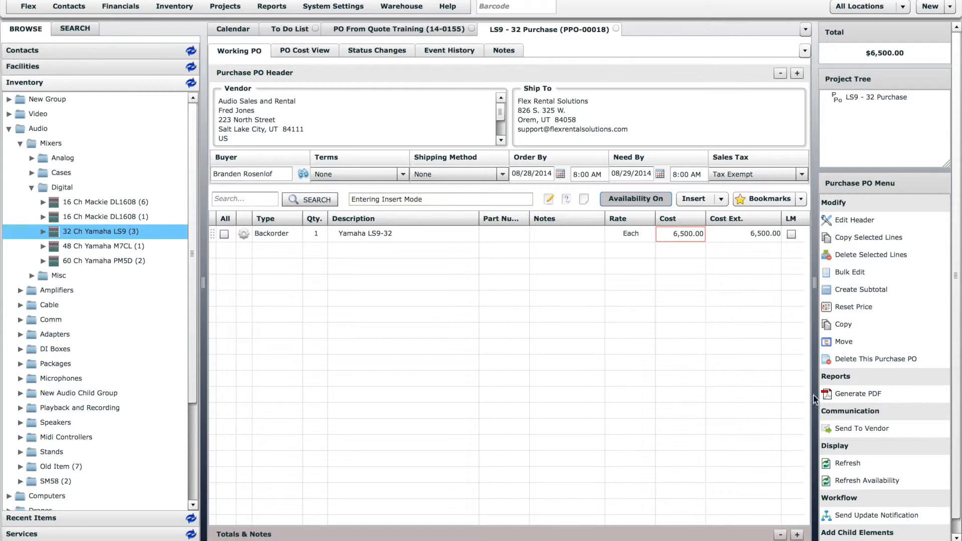
pyautogui.click(858, 427)
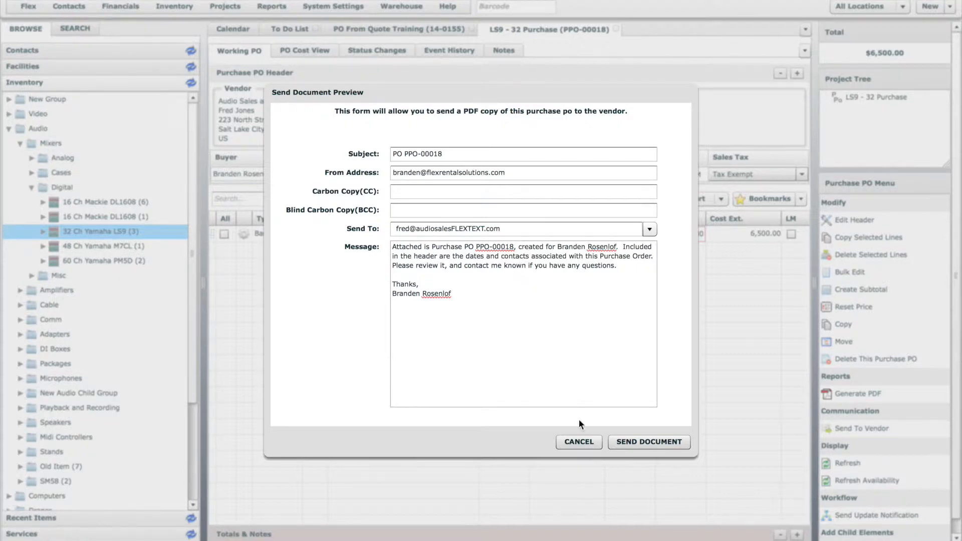
pyautogui.click(579, 441)
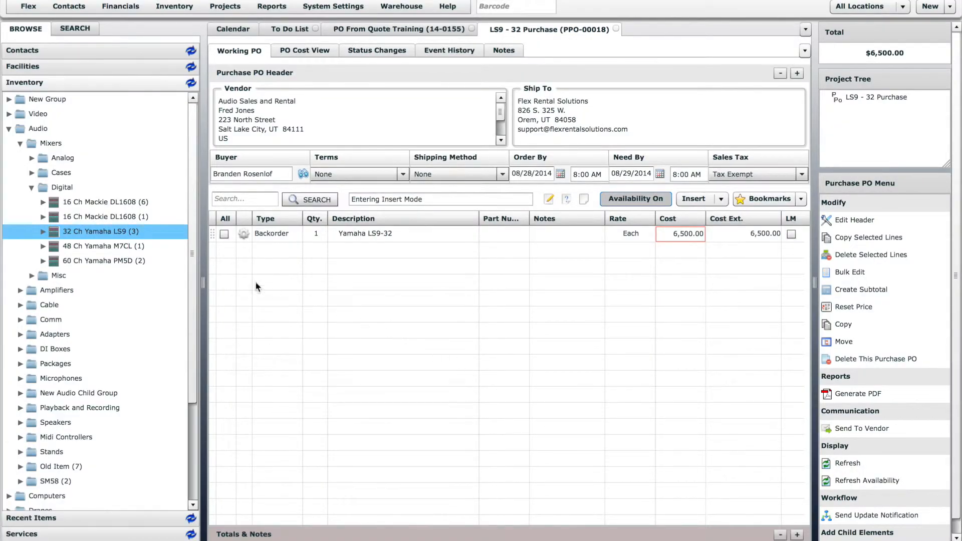
# Open the 32 Ch Yamaha LS9 inventory item and view its purchase supplier preferences.
pyautogui.doubleClick(125, 230)
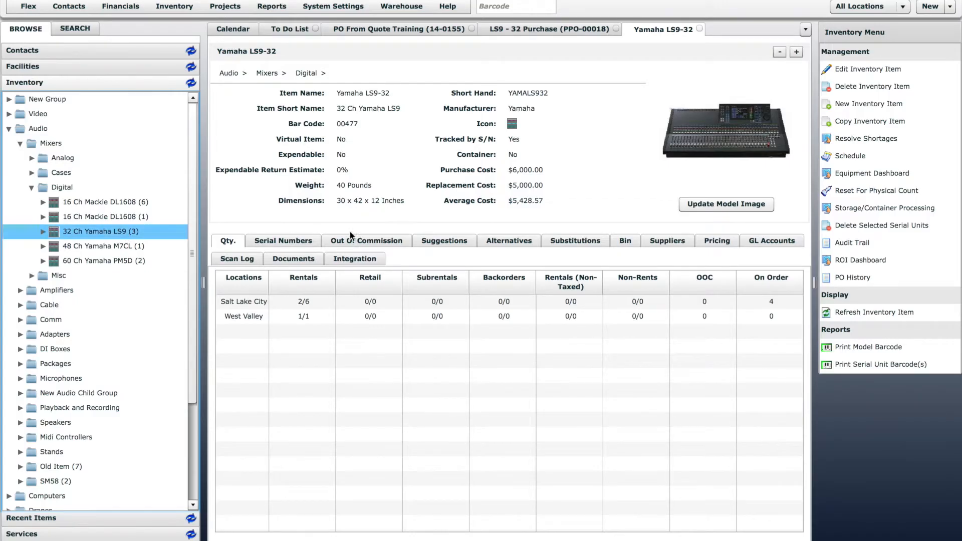
pyautogui.click(658, 243)
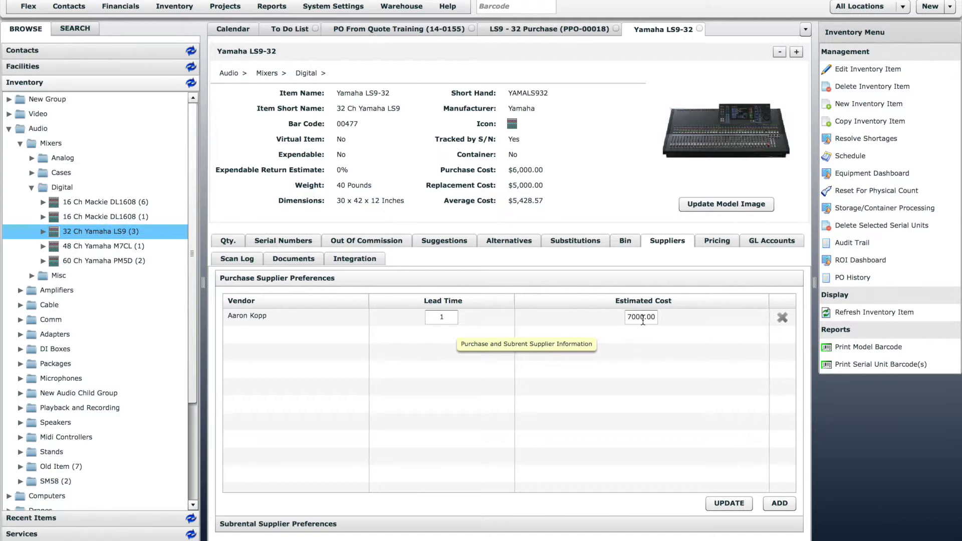
# Return to the PO From Quote Training quote and add three 32 Ch Yamaha LS9 mixers to it.
pyautogui.click(421, 29)
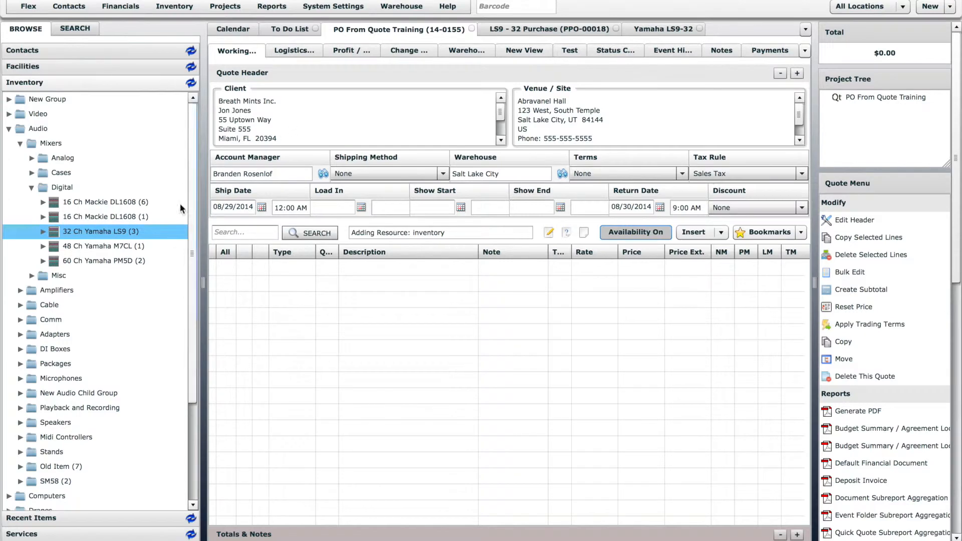
pyautogui.moveTo(107, 231); pyautogui.dragTo(305, 272)
pyautogui.write('3')
pyautogui.press('Return')
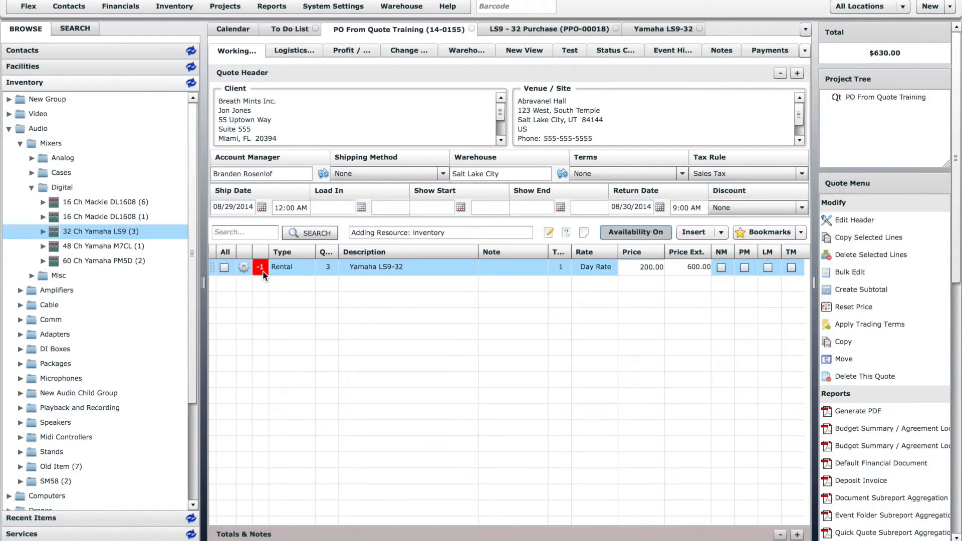
# Open the conflicts for the Yamaha LS9-32 quote line and resolve the shortage by purchasing from the listed supplier.
pyautogui.click(242, 267)
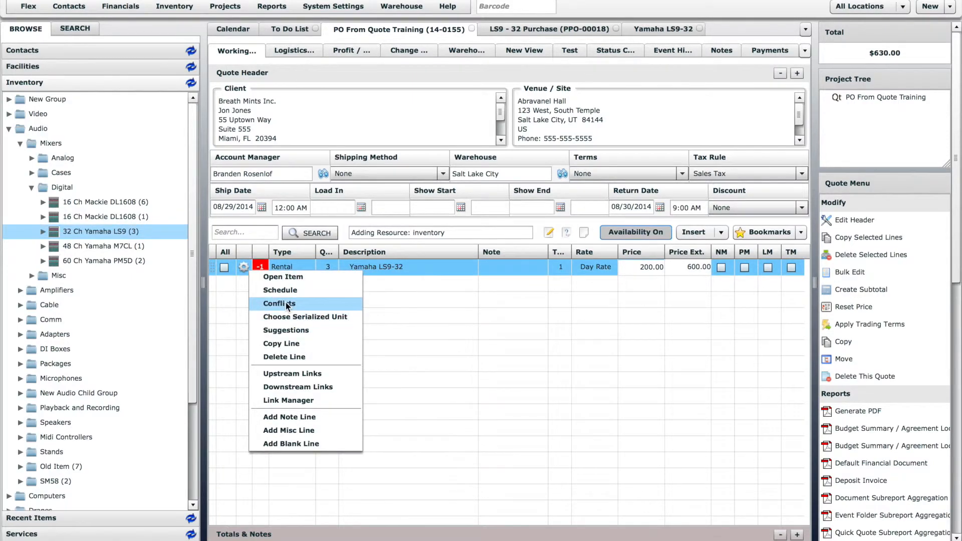
pyautogui.click(286, 303)
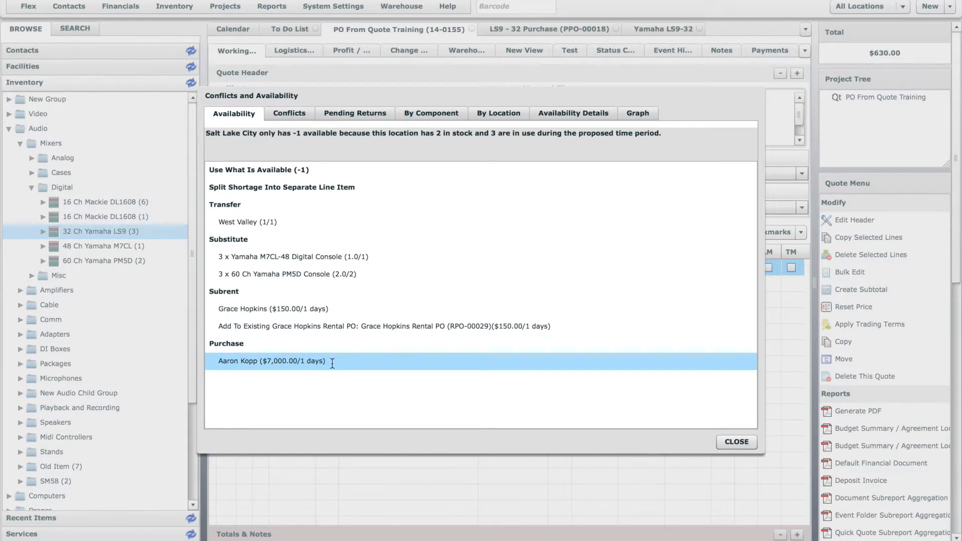
pyautogui.click(283, 360)
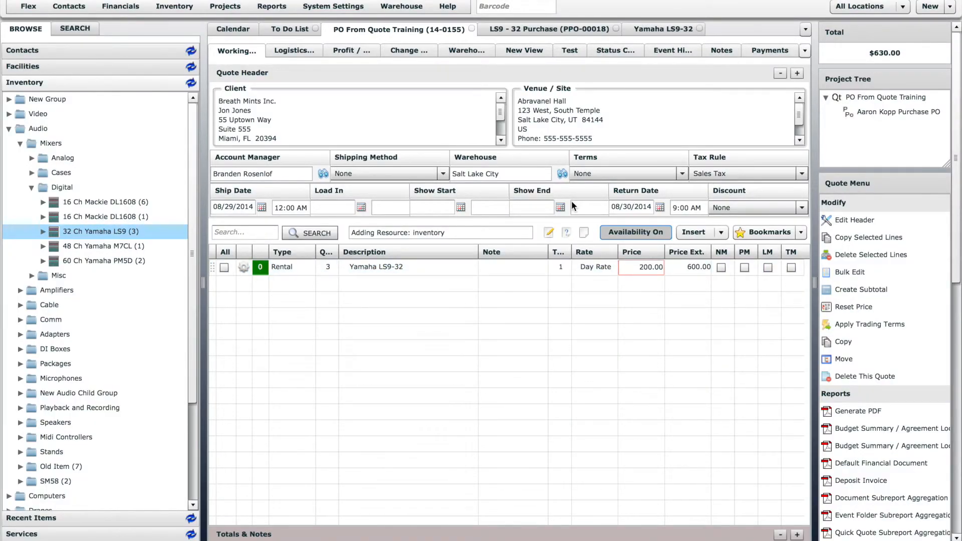
# Open the purchase PO generated under the quote, view its ship-to contact selection without changing it, and check the line's cost warning.
pyautogui.doubleClick(888, 113)
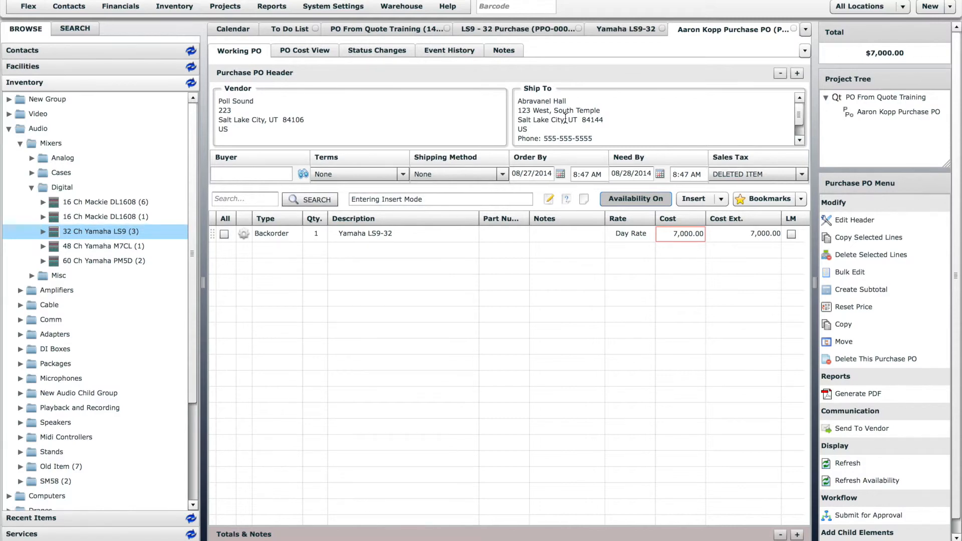
pyautogui.doubleClick(638, 114)
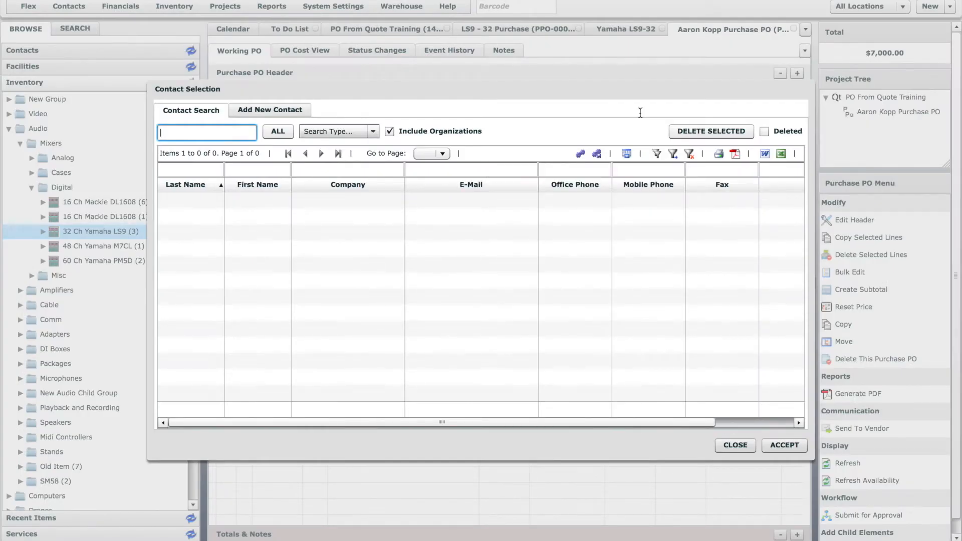
pyautogui.click(734, 443)
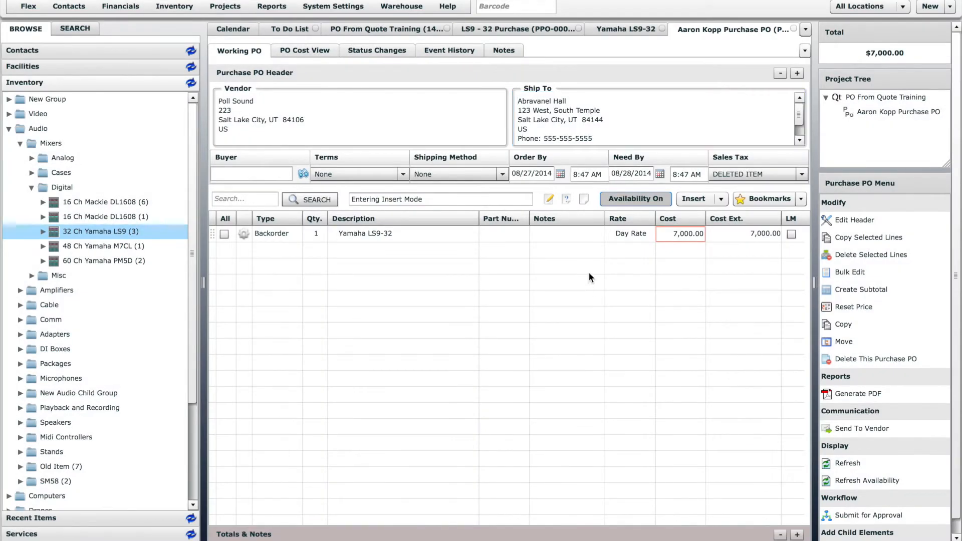
pyautogui.moveTo(686, 238)
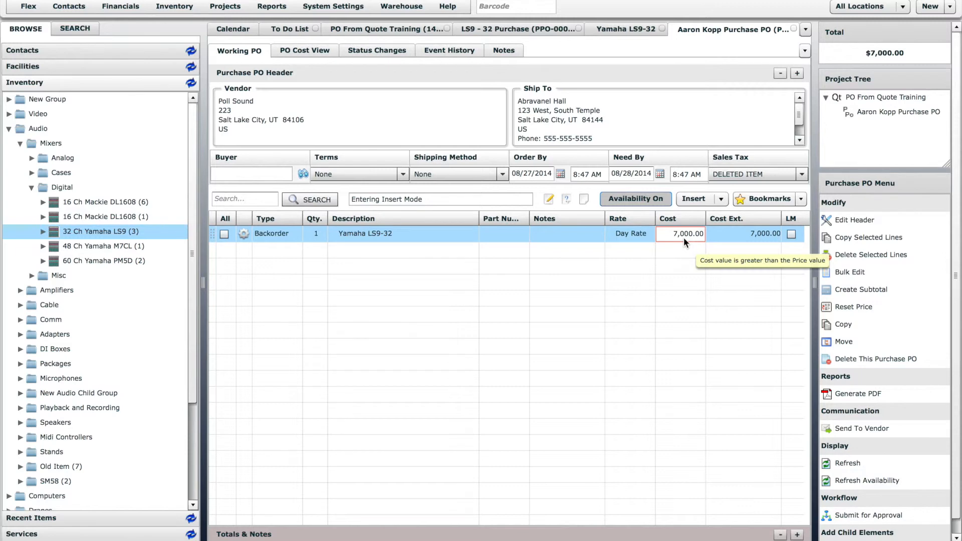
# Submit the generated purchase PO for approval with an empty distribution list, and approve it.
pyautogui.moveTo(954, 274); pyautogui.dragTo(953, 287)
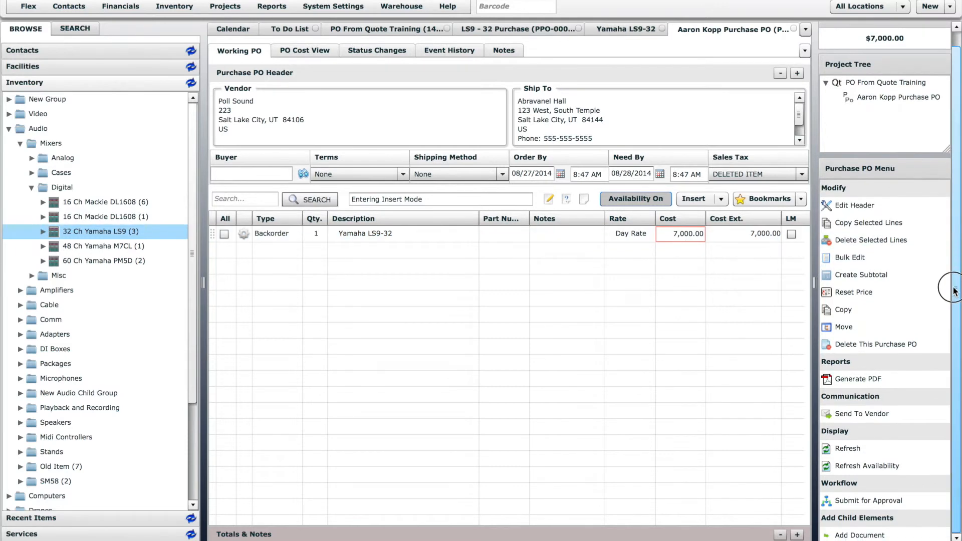
pyautogui.click(875, 501)
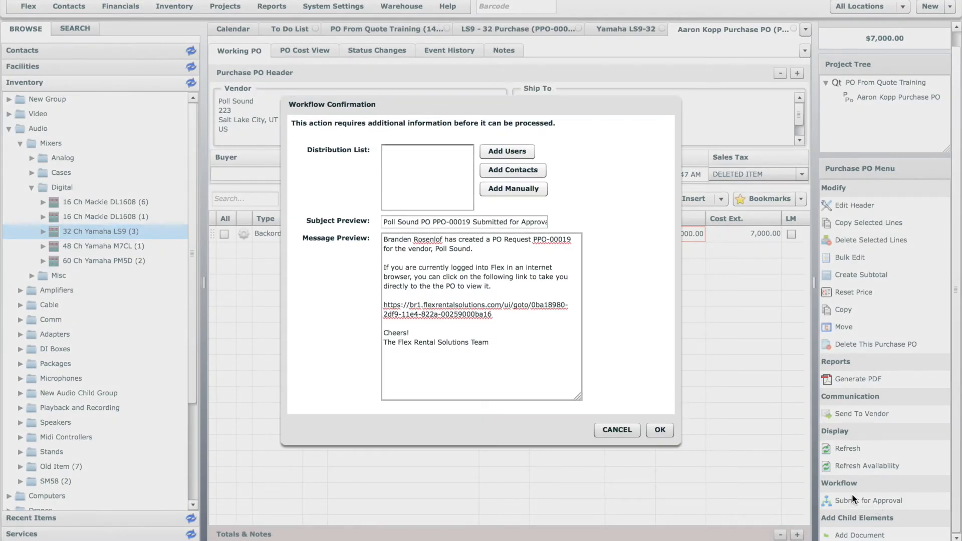
pyautogui.click(659, 429)
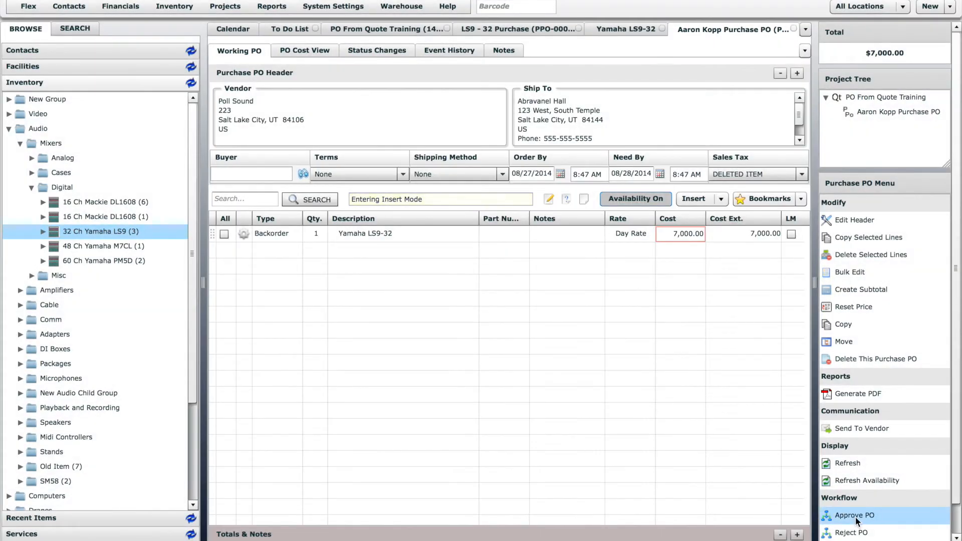
pyautogui.click(855, 516)
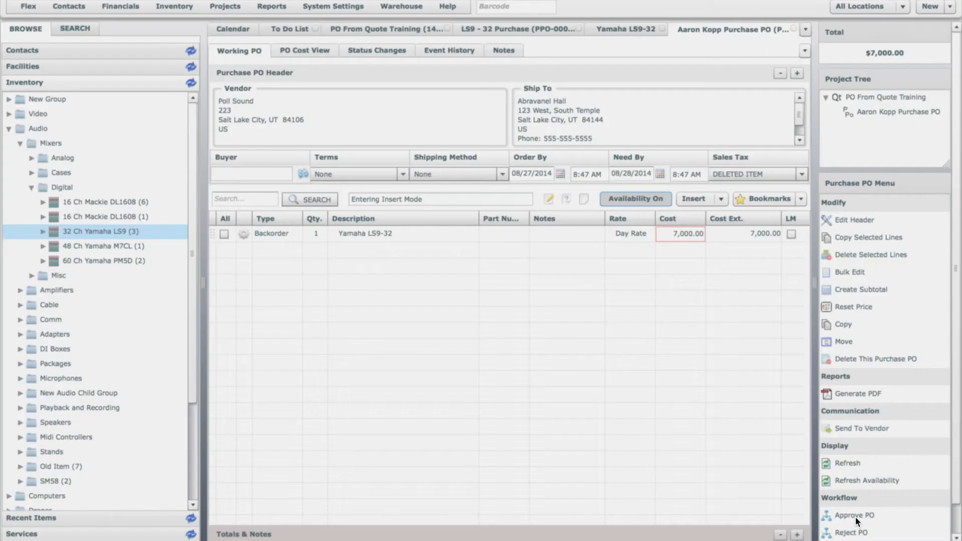
pyautogui.click(463, 293)
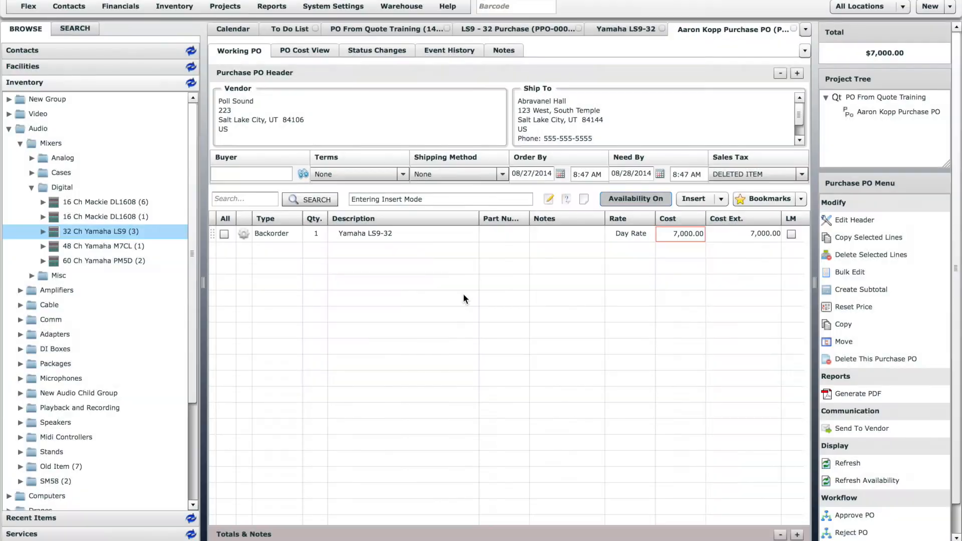